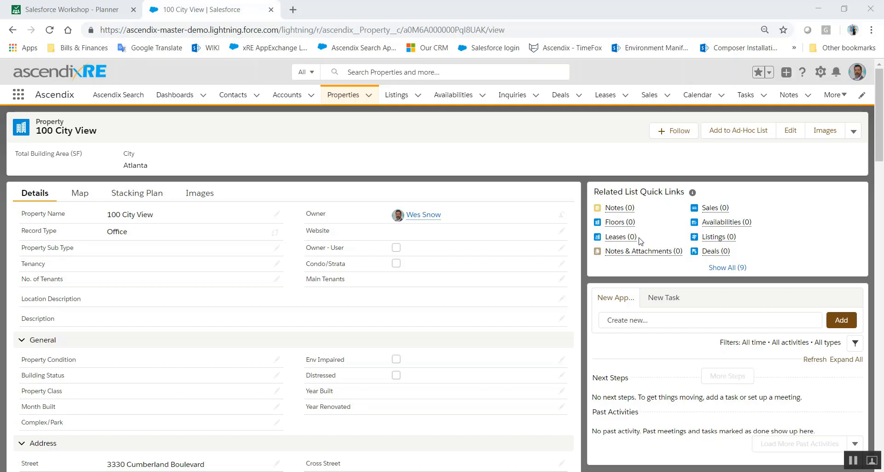
Create a sale record named "2019 Sale" for the 100 City View property from its related Sales list.
{"action": "mouse_move", "coordinate": [725, 208]}
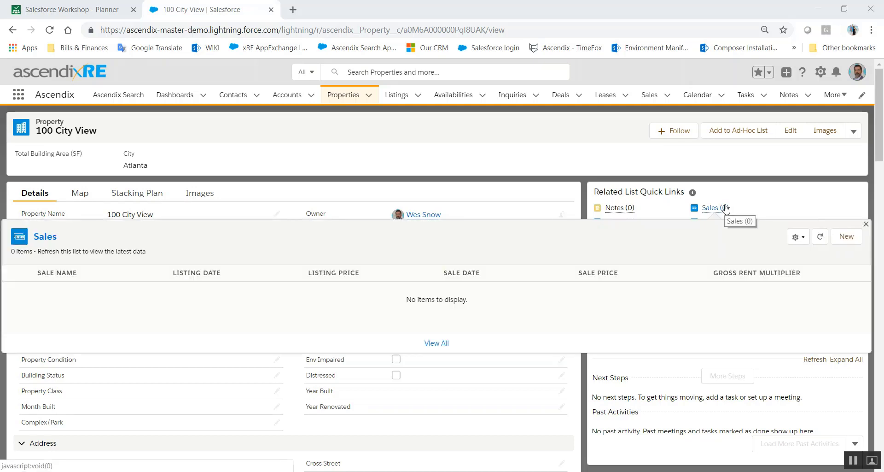
{"action": "left_click", "coordinate": [846, 236]}
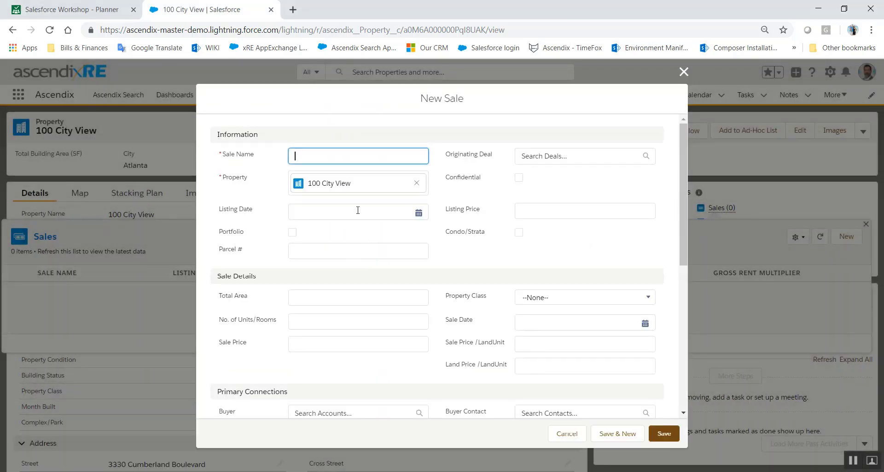
{"action": "type", "text": "2019 Sale"}
{"action": "left_click", "coordinate": [667, 434]}
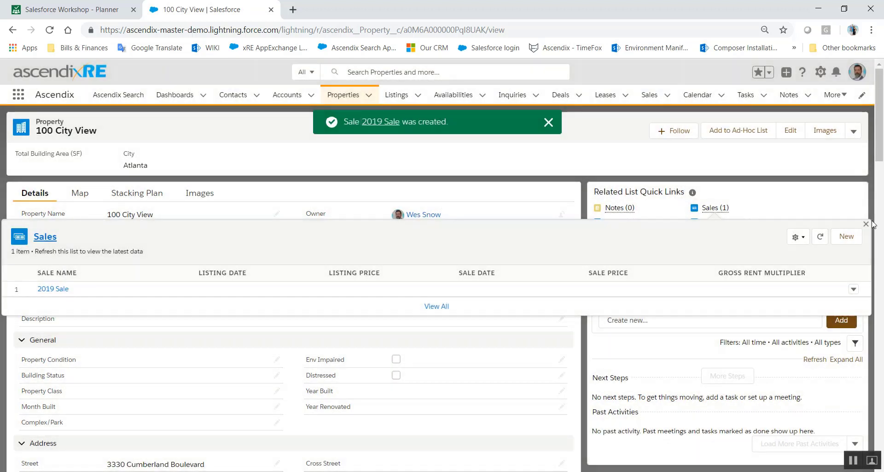
{"action": "left_click", "coordinate": [867, 224]}
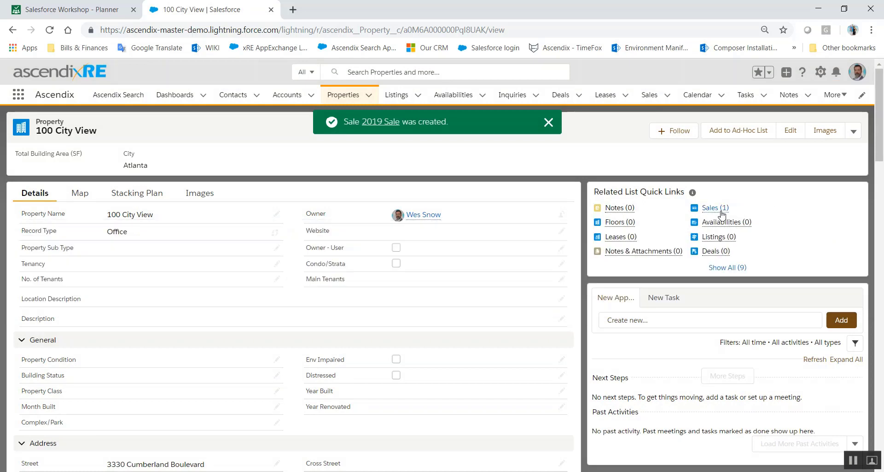
Preview the property's related lists, such as Sales, Leases, Listings and Deals, through the quick links.
{"action": "mouse_move", "coordinate": [723, 211]}
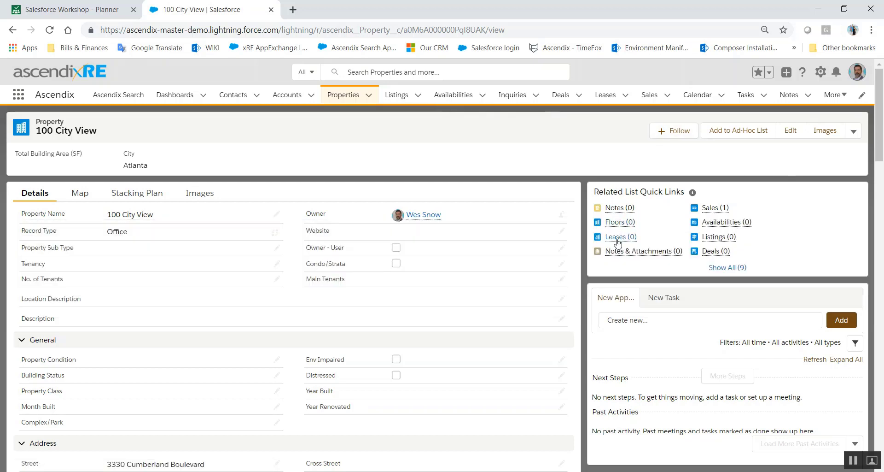
{"action": "mouse_move", "coordinate": [618, 240]}
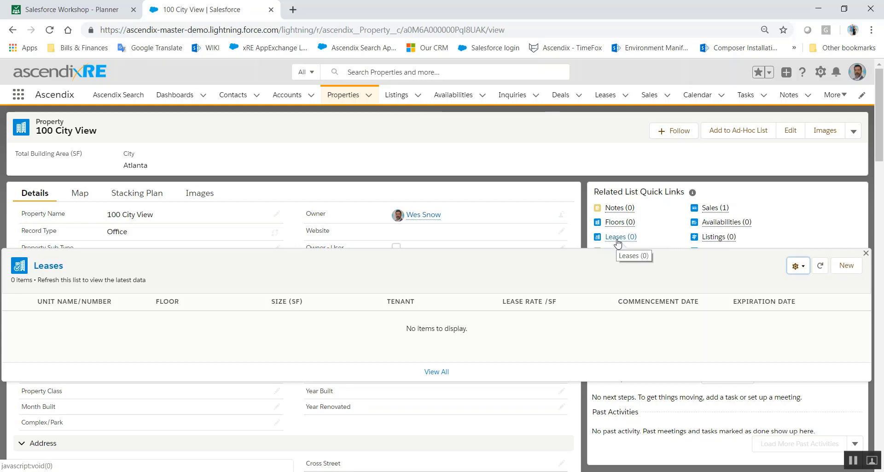
{"action": "mouse_move", "coordinate": [725, 239]}
{"action": "mouse_move", "coordinate": [726, 254]}
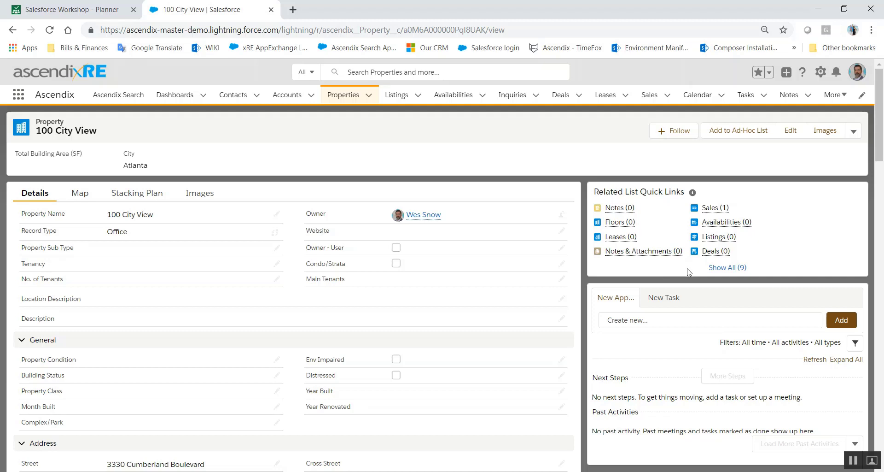
Open the Property object (ascendix__Property__c) in the Object Manager of Salesforce Setup.
{"action": "left_click", "coordinate": [821, 72]}
{"action": "left_click", "coordinate": [777, 101]}
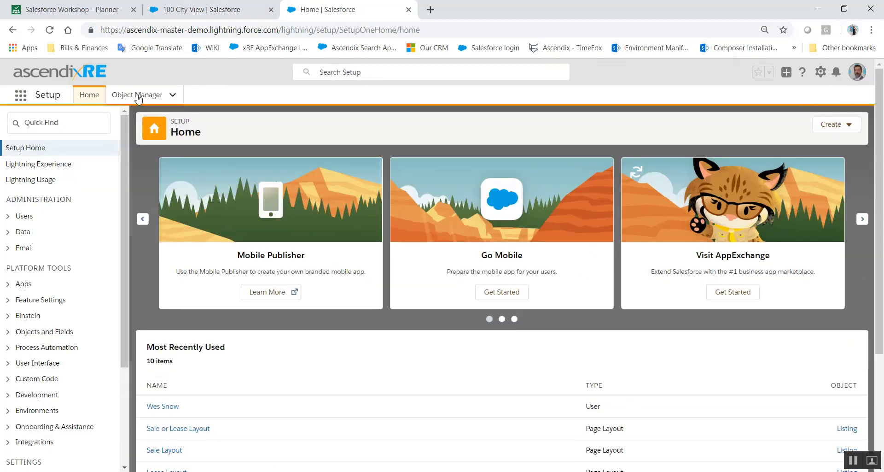
{"action": "left_click", "coordinate": [138, 96]}
{"action": "scroll", "coordinate": [113, 300], "scroll_direction": "down", "scroll_amount": 12}
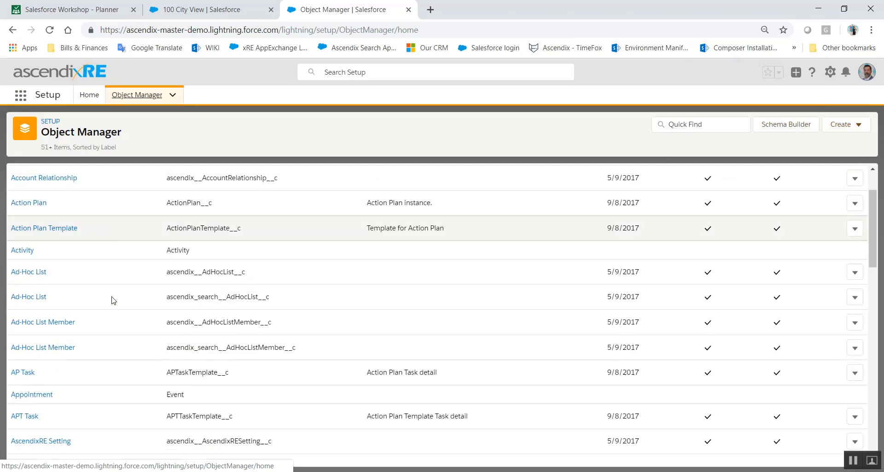
{"action": "scroll", "coordinate": [113, 300], "scroll_direction": "down", "scroll_amount": 9}
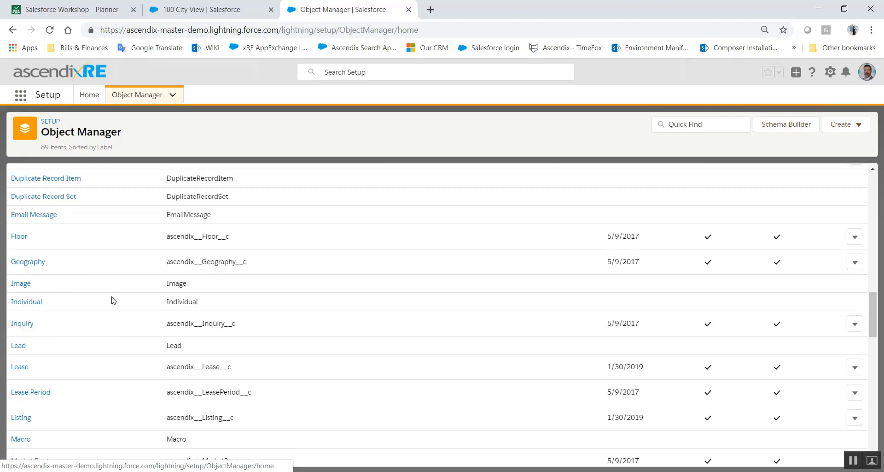
{"action": "scroll", "coordinate": [113, 300], "scroll_direction": "down", "scroll_amount": 2}
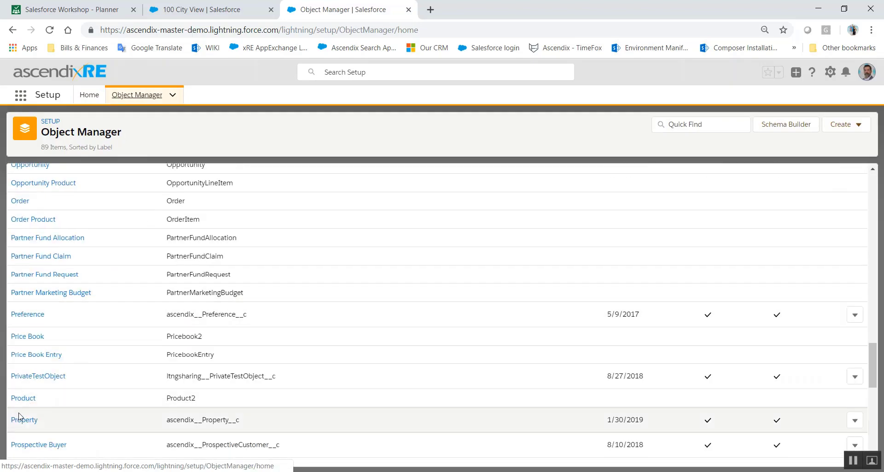
{"action": "left_click", "coordinate": [19, 420]}
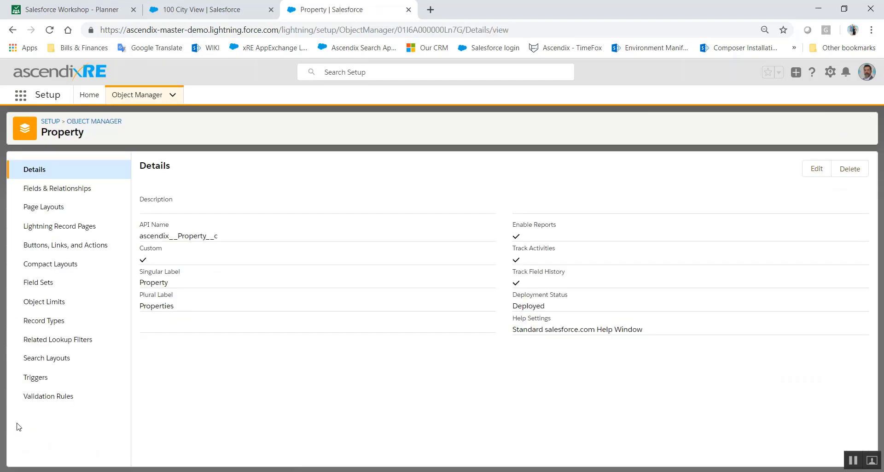
Open the Property object's Office Layout page layout and show its related lists.
{"action": "left_click", "coordinate": [70, 208]}
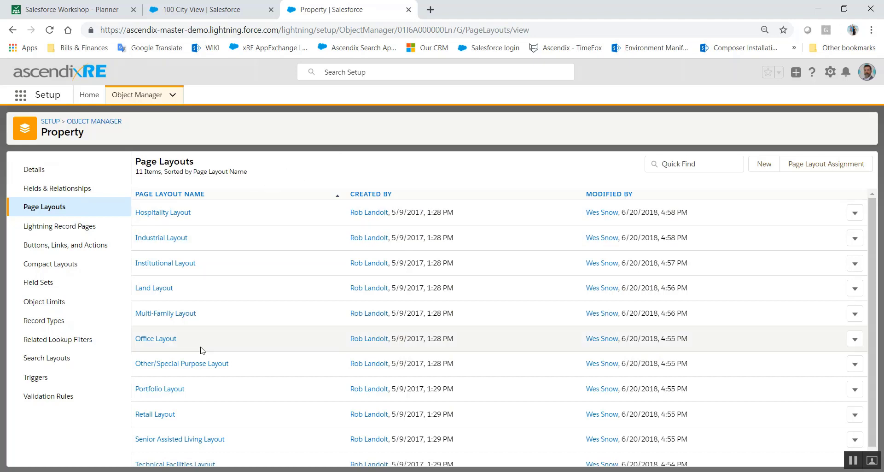
{"action": "left_click", "coordinate": [158, 339]}
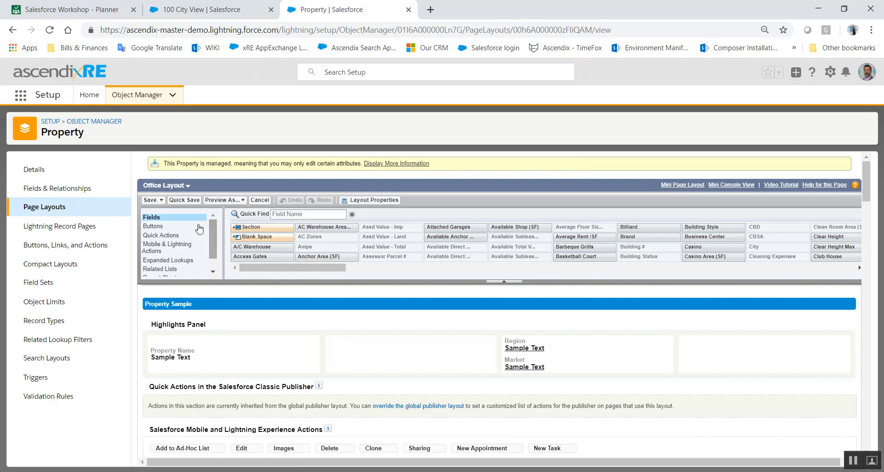
{"action": "scroll", "coordinate": [212, 256], "scroll_direction": "down", "scroll_amount": 1}
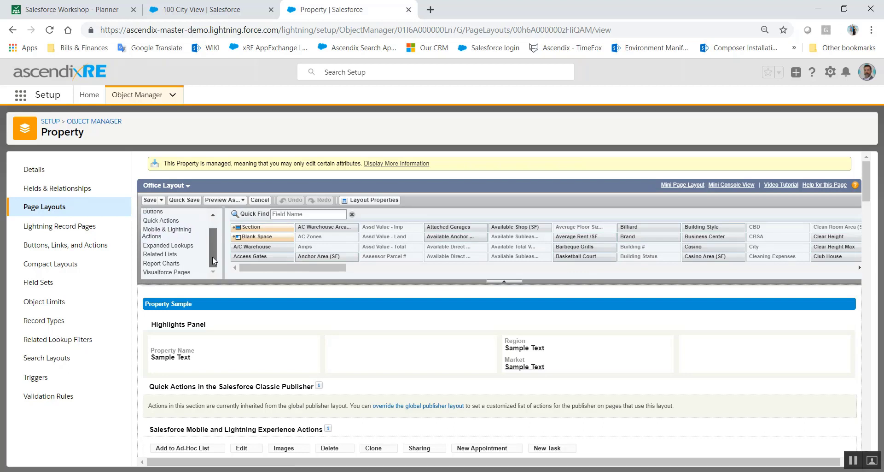
{"action": "left_click", "coordinate": [155, 255]}
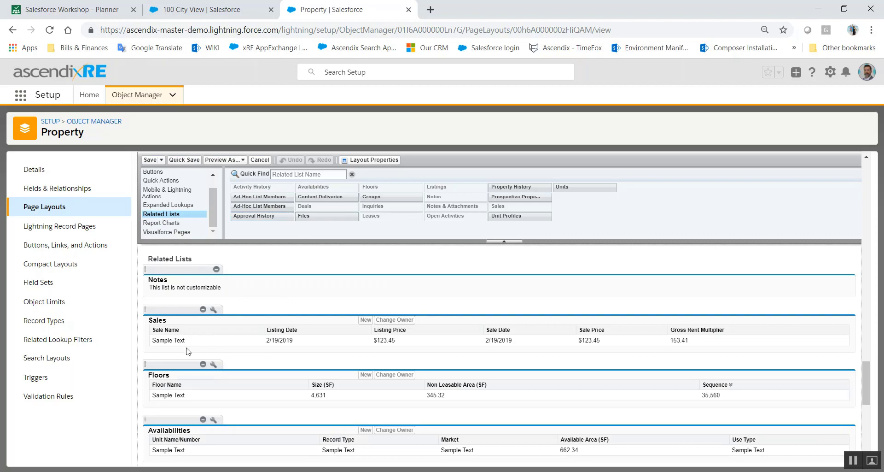
Move the Sales related list to the first position in the layout and place Leases directly below it.
{"action": "scroll", "coordinate": [187, 351], "scroll_direction": "down", "scroll_amount": 5}
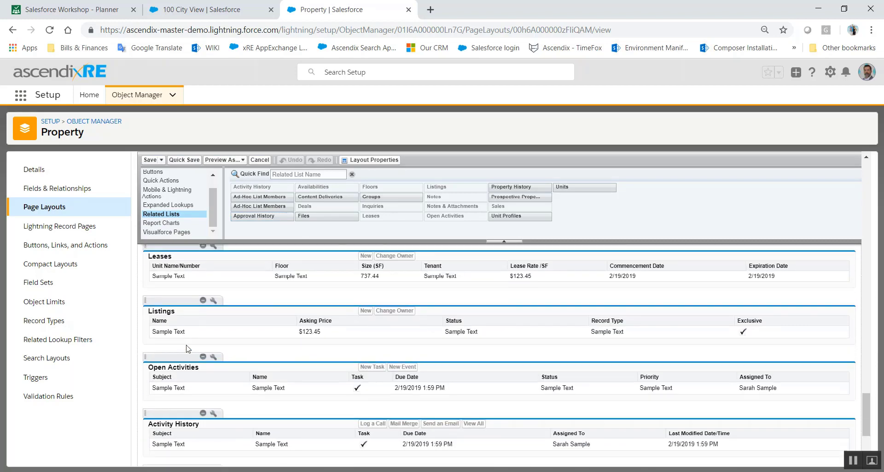
{"action": "scroll", "coordinate": [187, 349], "scroll_direction": "up", "scroll_amount": 6}
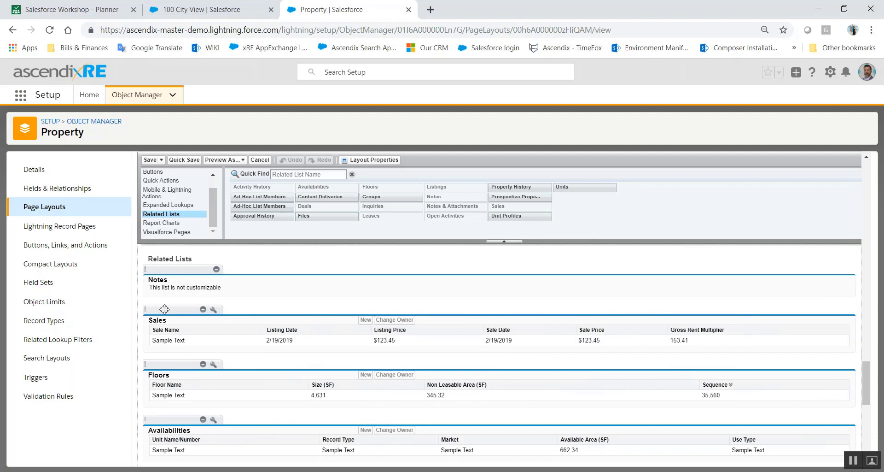
{"action": "left_click_drag", "start_coordinate": [164, 309], "coordinate": [170, 273]}
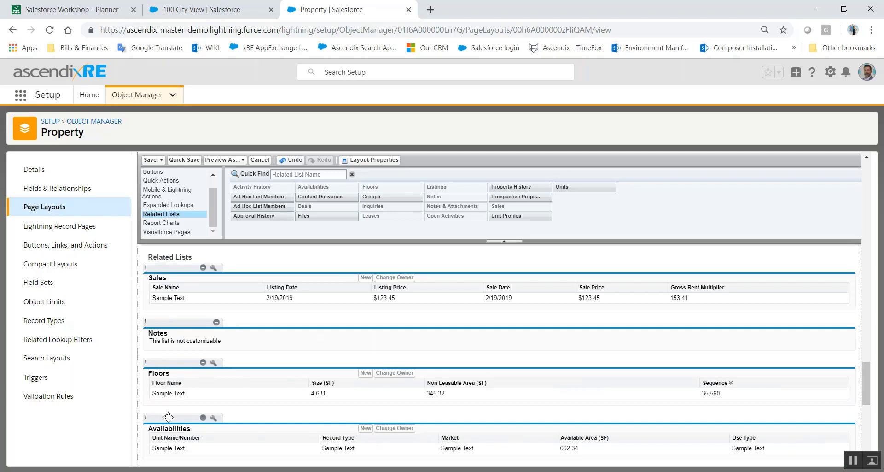
{"action": "scroll", "coordinate": [167, 405], "scroll_direction": "down", "scroll_amount": 1}
{"action": "left_click_drag", "start_coordinate": [167, 418], "coordinate": [178, 267]}
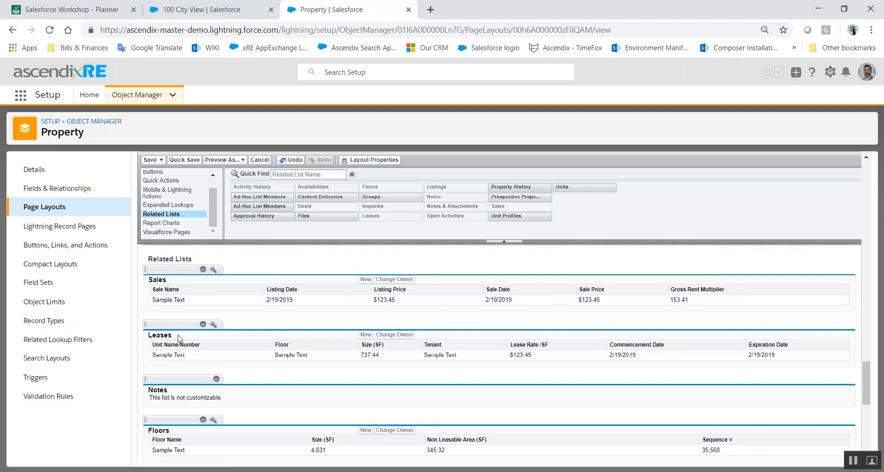
Move the Listings related list directly below Leases, and place Availabilities and Floors above Notes.
{"action": "scroll", "coordinate": [184, 365], "scroll_direction": "down", "scroll_amount": 2}
{"action": "mouse_move", "coordinate": [184, 360]}
{"action": "left_mouse_down"}
{"action": "mouse_move", "coordinate": [183, 368]}
{"action": "mouse_move", "coordinate": [189, 298]}
{"action": "mouse_move", "coordinate": [210, 251]}
{"action": "mouse_move", "coordinate": [205, 341]}
{"action": "mouse_move", "coordinate": [178, 359]}
{"action": "left_mouse_up"}
{"action": "scroll", "coordinate": [183, 369], "scroll_direction": "down", "scroll_amount": 1}
{"action": "scroll", "coordinate": [171, 397], "scroll_direction": "down", "scroll_amount": 1}
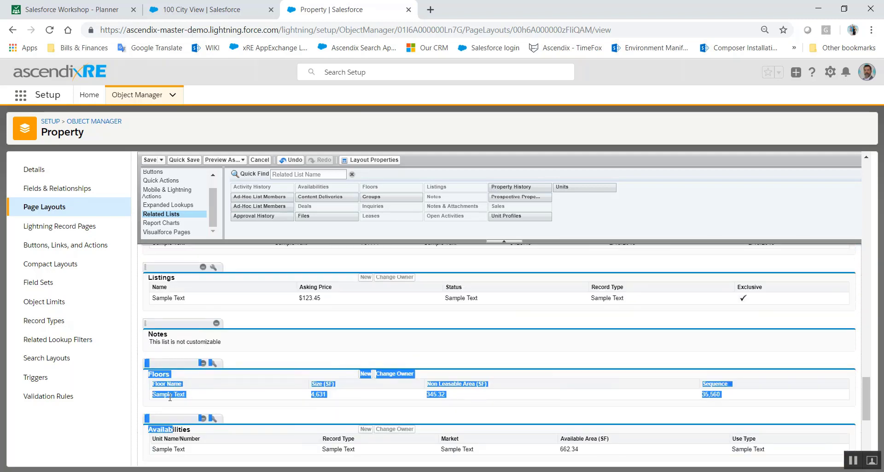
{"action": "mouse_move", "coordinate": [173, 324]}
{"action": "left_mouse_down"}
{"action": "mouse_move", "coordinate": [173, 394]}
{"action": "mouse_move", "coordinate": [186, 321]}
{"action": "left_mouse_up"}
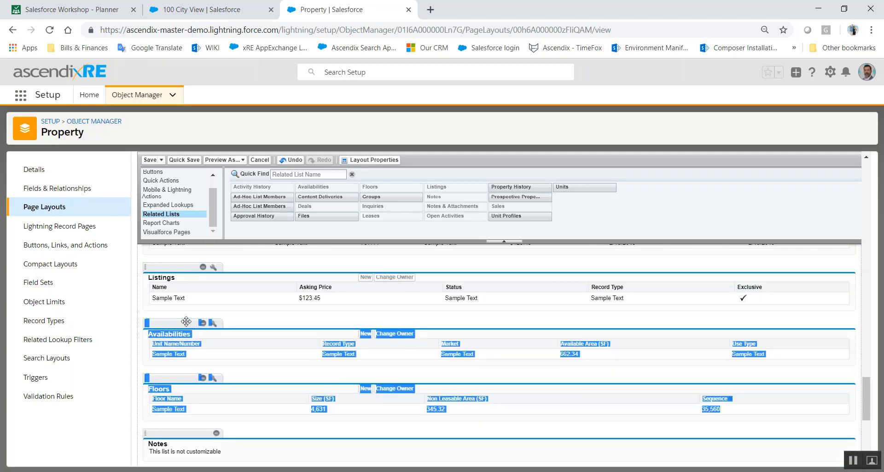
Save the Office Layout, overwriting users' related list customizations, and reload the 100 City View property record.
{"action": "left_click", "coordinate": [150, 160]}
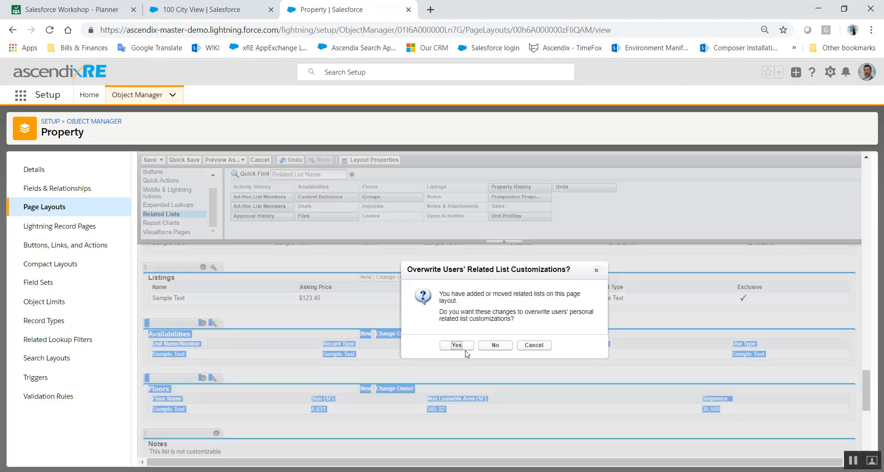
{"action": "left_click", "coordinate": [458, 345]}
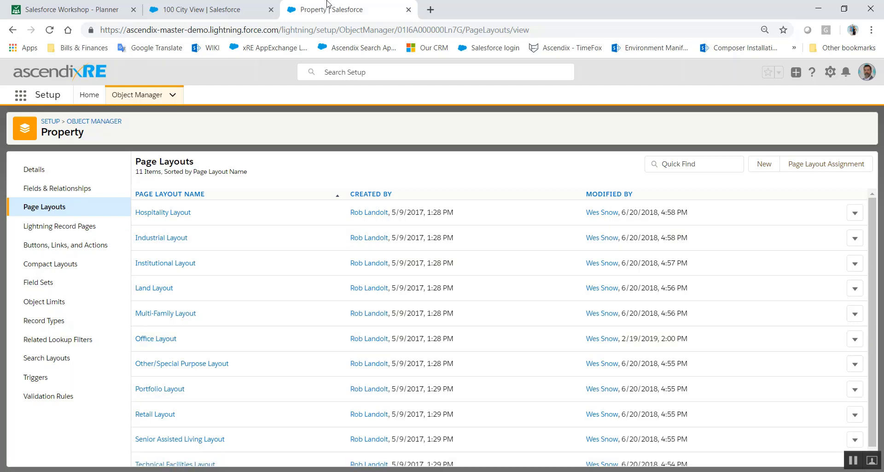
{"action": "left_click", "coordinate": [227, 5]}
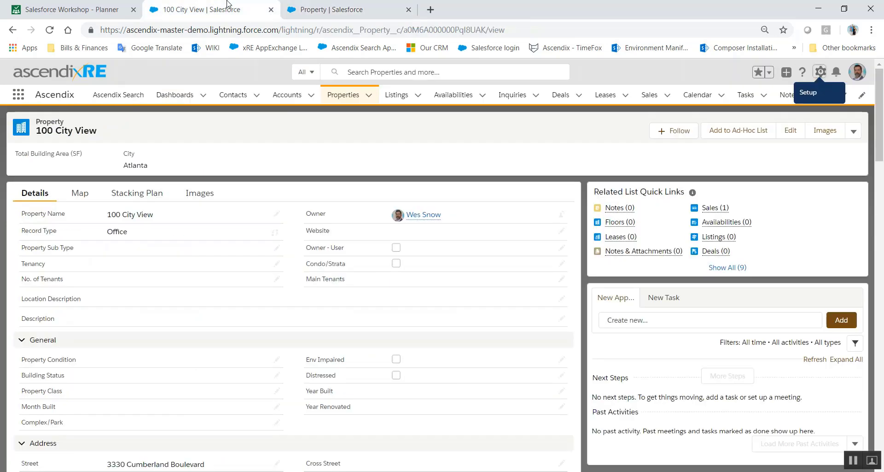
{"action": "left_click", "coordinate": [49, 31]}
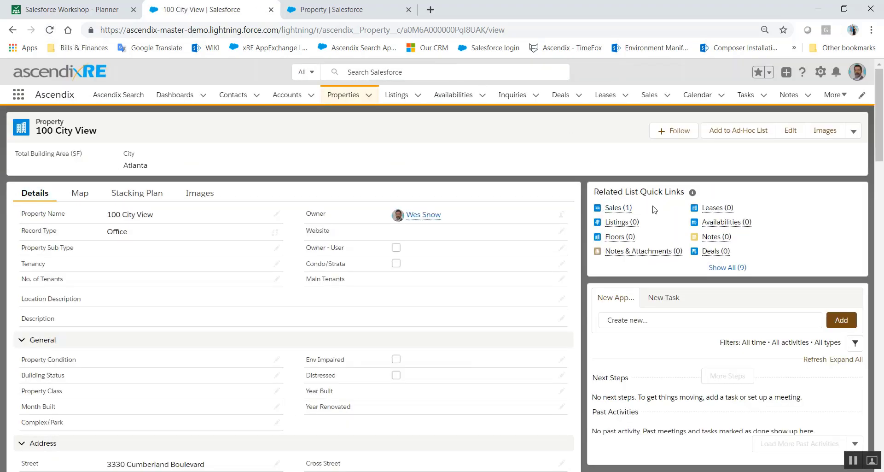
{"action": "mouse_move", "coordinate": [718, 208]}
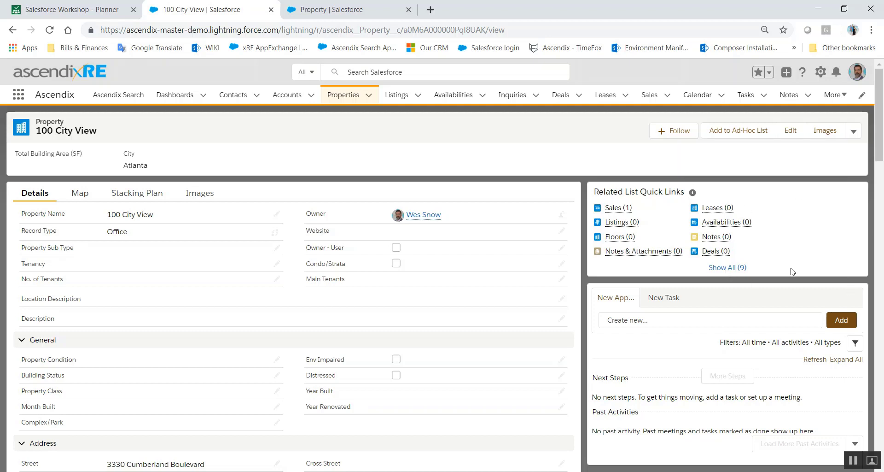
Open the property's record page for editing in the Lightning App Builder.
{"action": "left_click", "coordinate": [820, 74]}
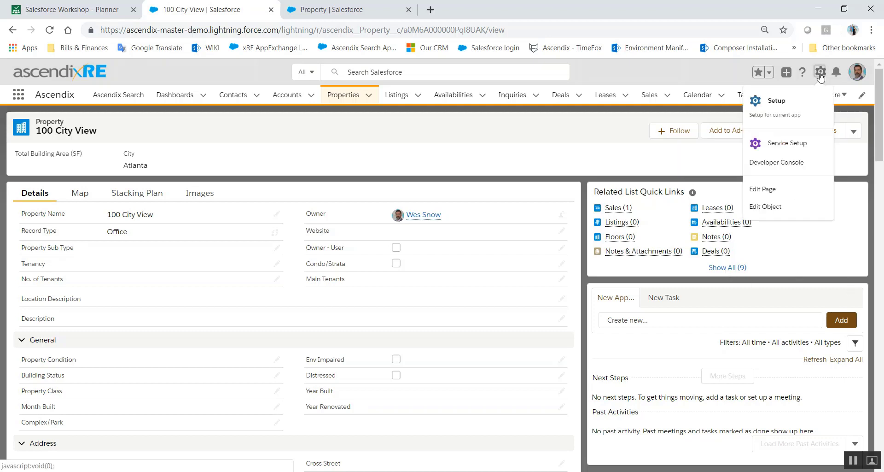
{"action": "left_click", "coordinate": [779, 189]}
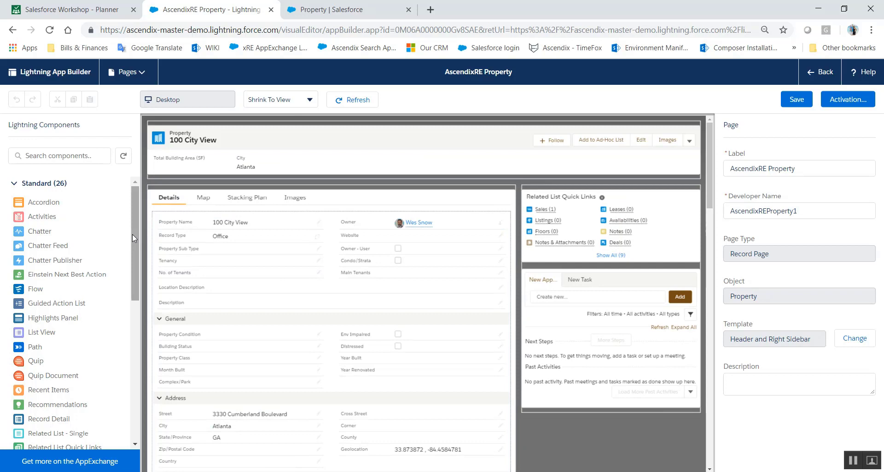
Try a full-width Related Lists component beneath the property header, review its arrangement and remove it.
{"action": "left_click_drag", "start_coordinate": [133, 209], "coordinate": [143, 272]}
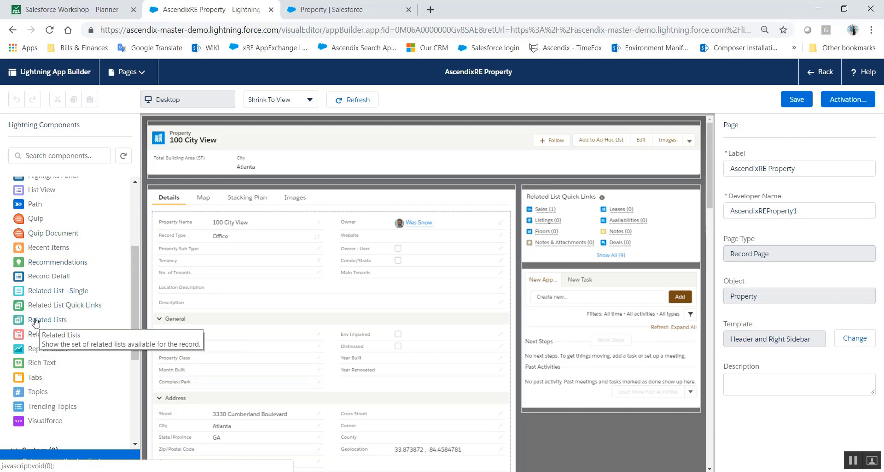
{"action": "left_click_drag", "start_coordinate": [36, 321], "coordinate": [209, 175]}
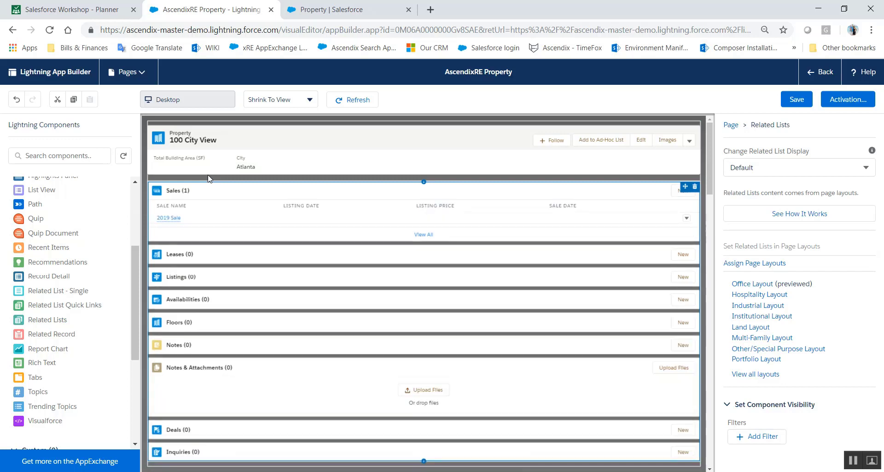
{"action": "scroll", "coordinate": [206, 362], "scroll_direction": "down", "scroll_amount": 3}
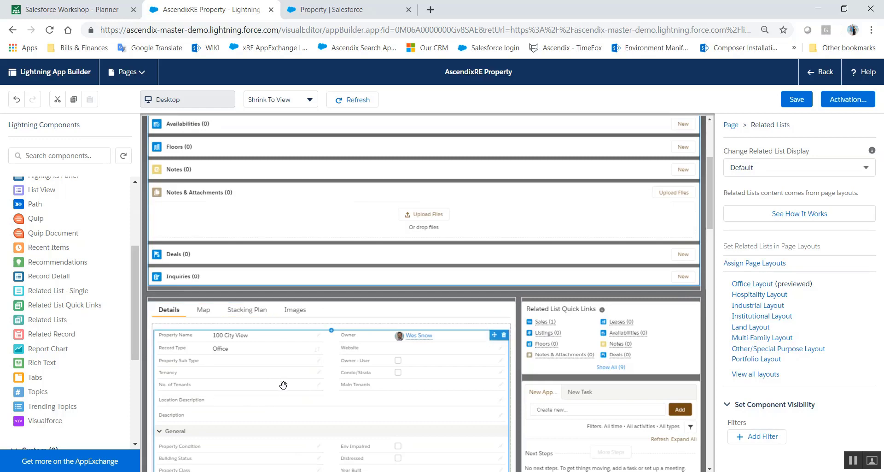
{"action": "scroll", "coordinate": [283, 385], "scroll_direction": "up", "scroll_amount": 4}
{"action": "scroll", "coordinate": [283, 384], "scroll_direction": "up", "scroll_amount": 1}
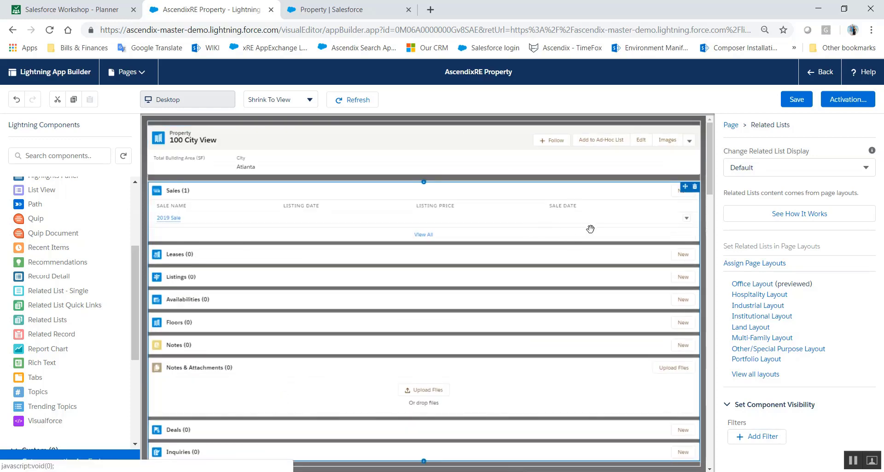
{"action": "left_click", "coordinate": [695, 186]}
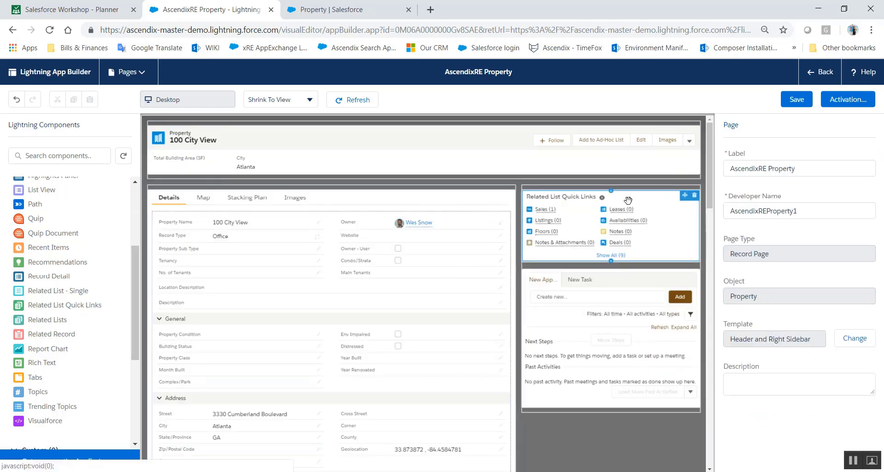
Move the Related List Quick Links component from the sidebar to the full-width area beneath the property header.
{"action": "left_click_drag", "start_coordinate": [604, 202], "coordinate": [424, 176]}
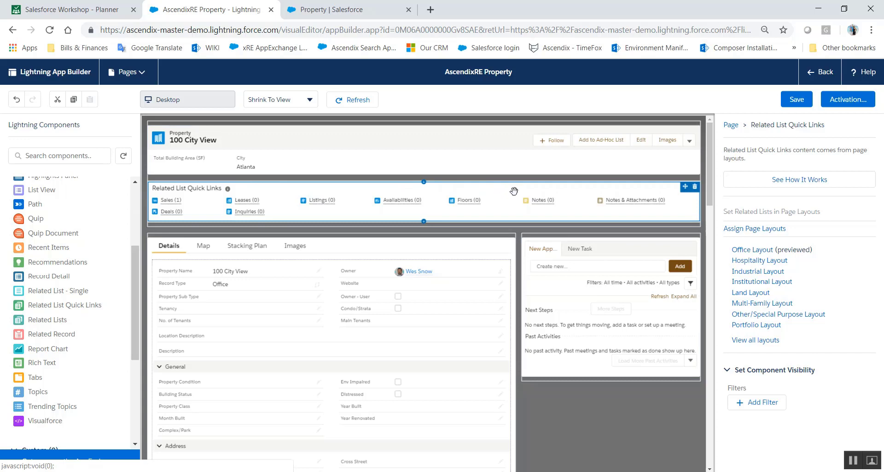
Move Related List Quick Links back to the top of the sidebar and add a tab labelled Related to the main tab set.
{"action": "left_click_drag", "start_coordinate": [514, 191], "coordinate": [580, 231]}
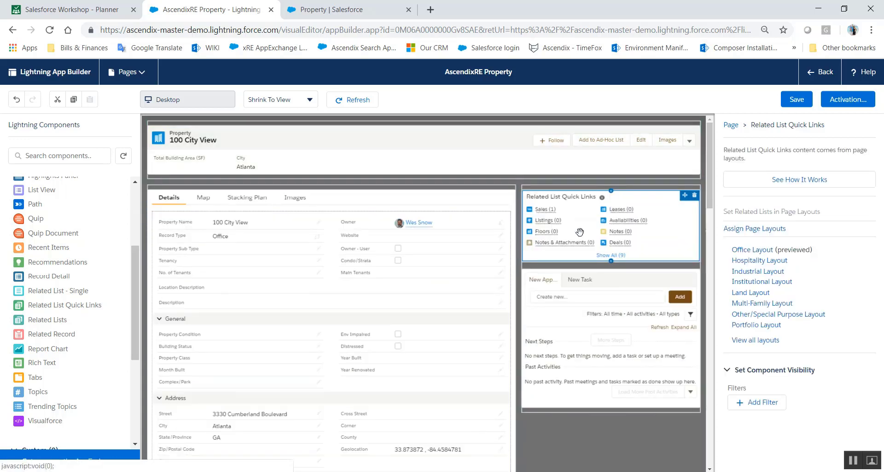
{"action": "left_click", "coordinate": [355, 201]}
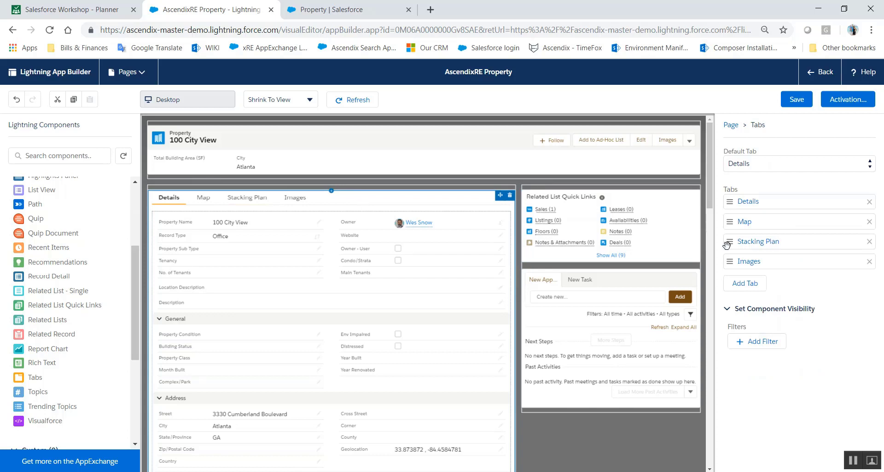
{"action": "left_click", "coordinate": [745, 282]}
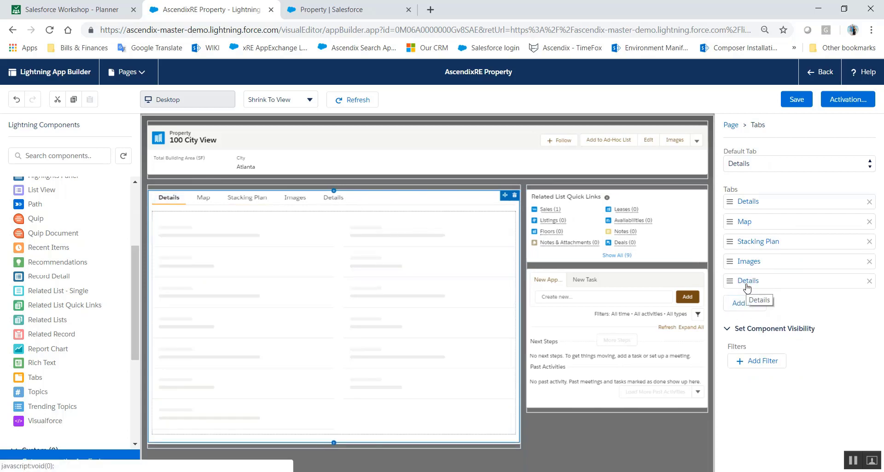
{"action": "left_click", "coordinate": [747, 286]}
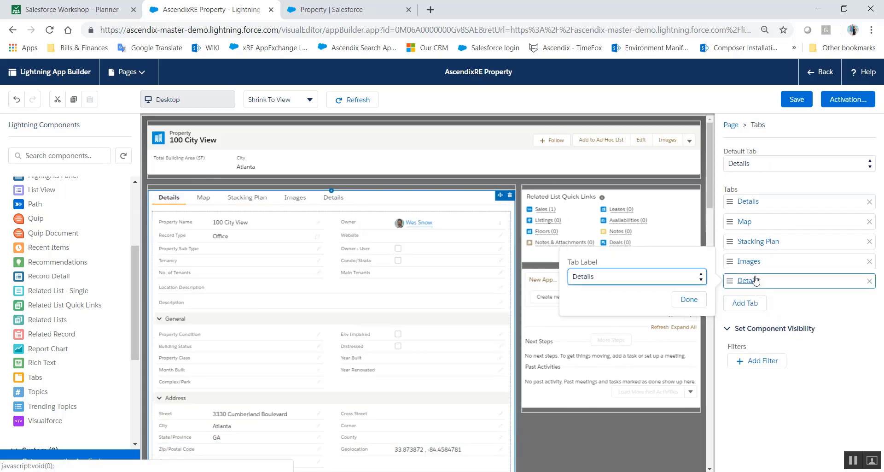
{"action": "left_click", "coordinate": [690, 277]}
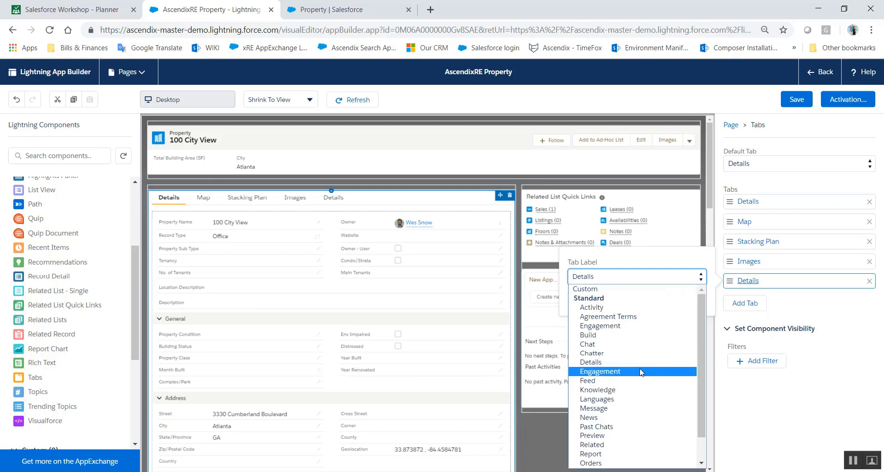
{"action": "left_click", "coordinate": [640, 444]}
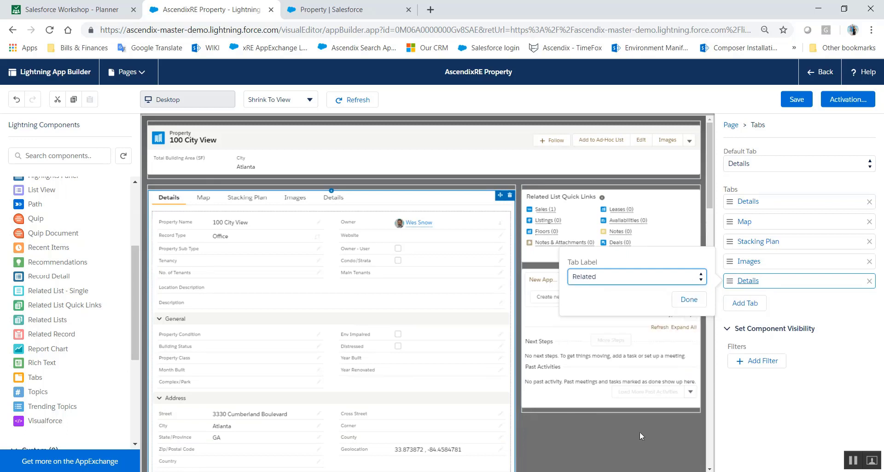
{"action": "left_click", "coordinate": [690, 302]}
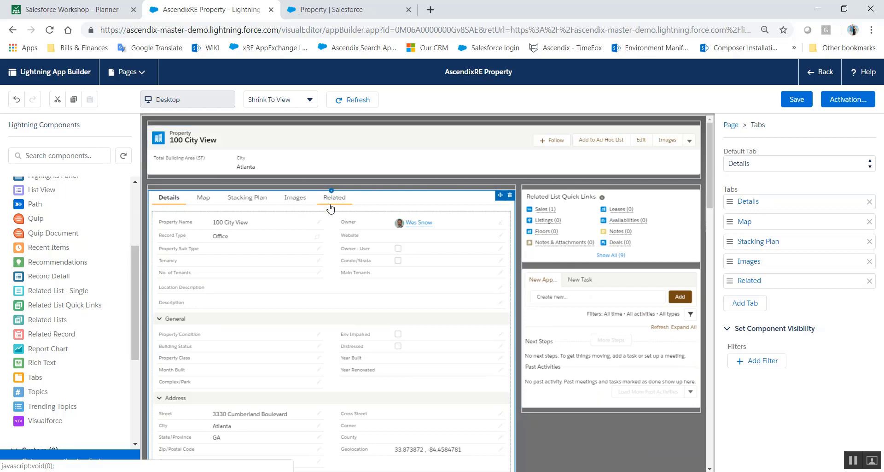
Place a Related Lists component in the empty Related tab, review its lists and return to the Details tab.
{"action": "left_click", "coordinate": [335, 198]}
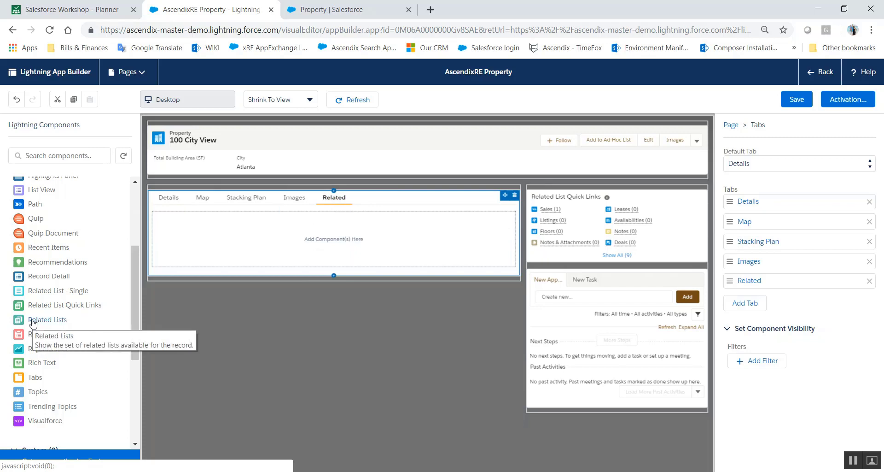
{"action": "left_click_drag", "start_coordinate": [33, 321], "coordinate": [231, 238]}
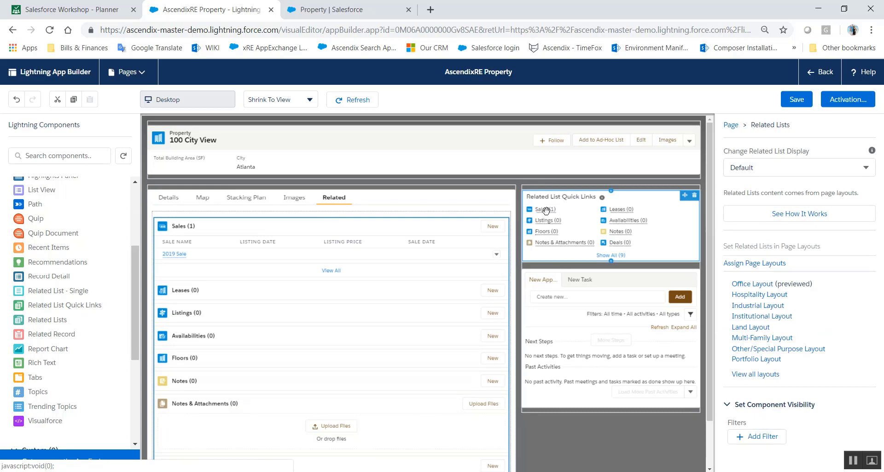
{"action": "scroll", "coordinate": [248, 338], "scroll_direction": "down", "scroll_amount": 2}
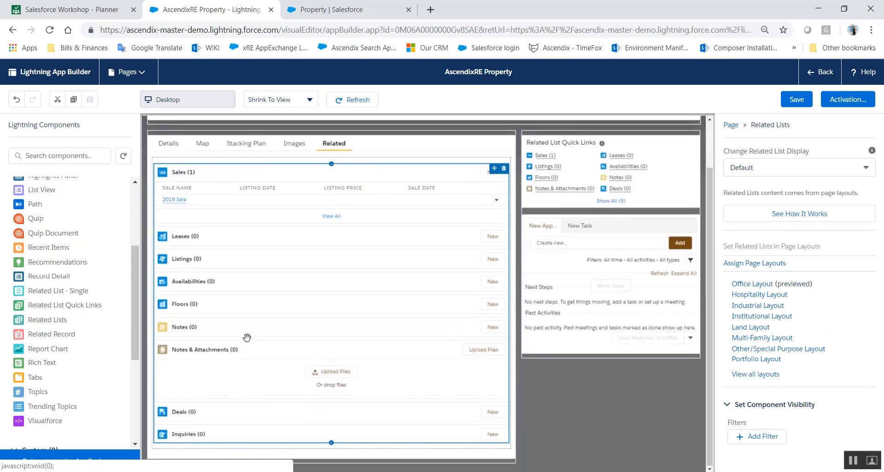
{"action": "scroll", "coordinate": [247, 337], "scroll_direction": "up", "scroll_amount": 2}
{"action": "left_click", "coordinate": [178, 205]}
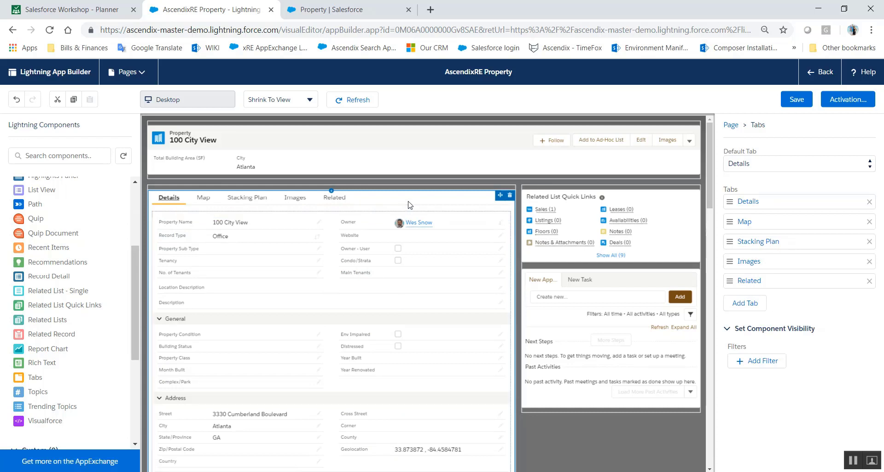
Try Related as the default tab, compare it with the Details tab, and leave the page editor without saving.
{"action": "left_click", "coordinate": [758, 167]}
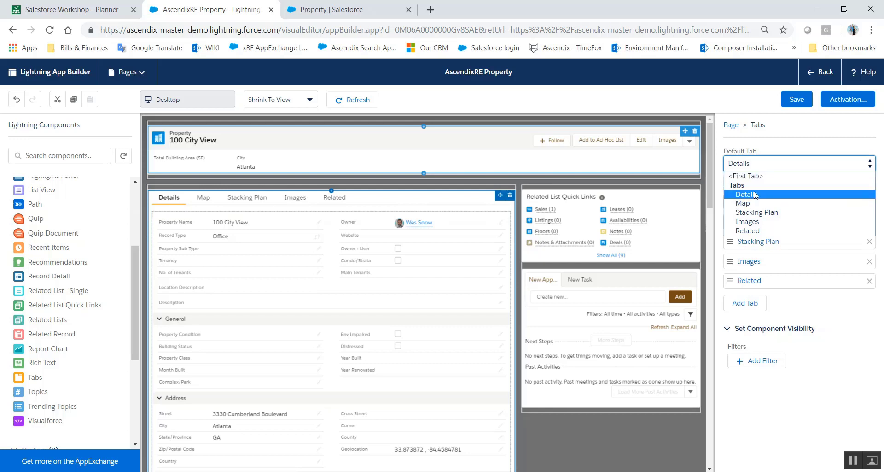
{"action": "left_click", "coordinate": [761, 230]}
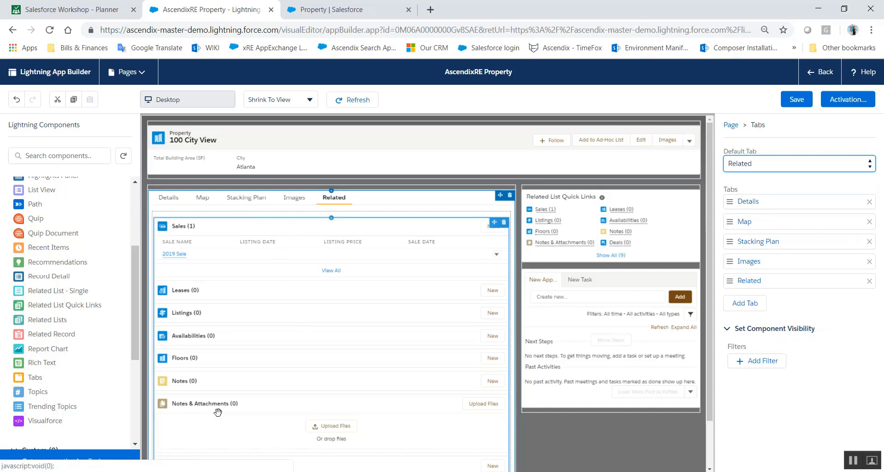
{"action": "left_click", "coordinate": [169, 198]}
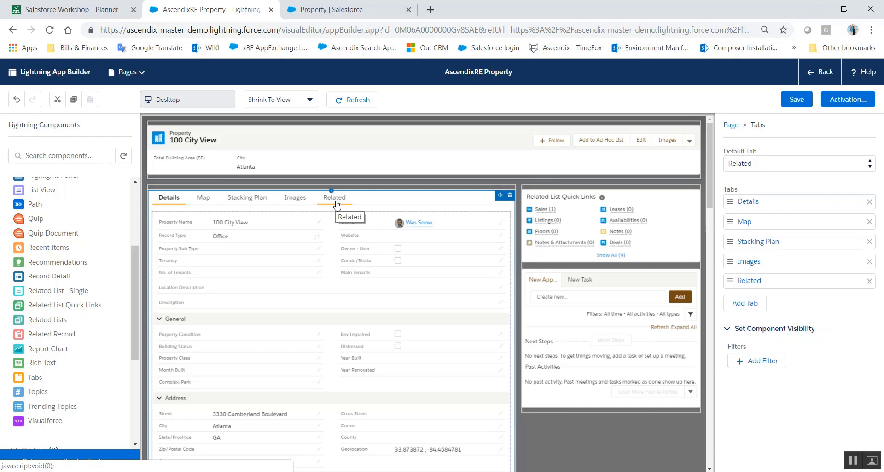
{"action": "left_click", "coordinate": [821, 72]}
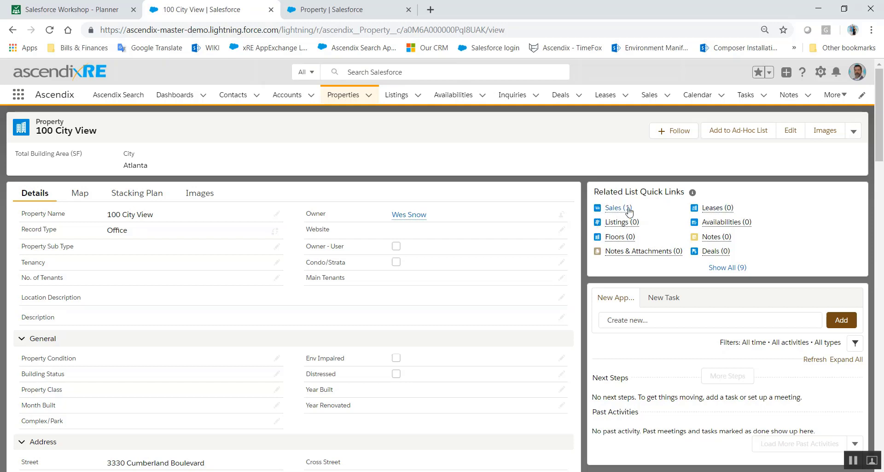
{"action": "mouse_move", "coordinate": [629, 210]}
{"action": "left_click", "coordinate": [859, 461]}
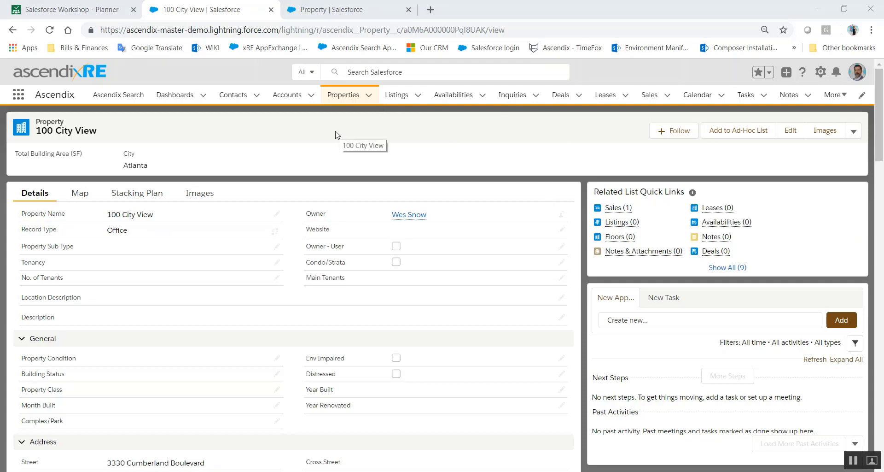
Open the 1-800 FLOWERS.COM, Inc. account record from the All Accounts list, plus the Account object's setup in a new browser tab.
{"action": "left_click", "coordinate": [286, 95]}
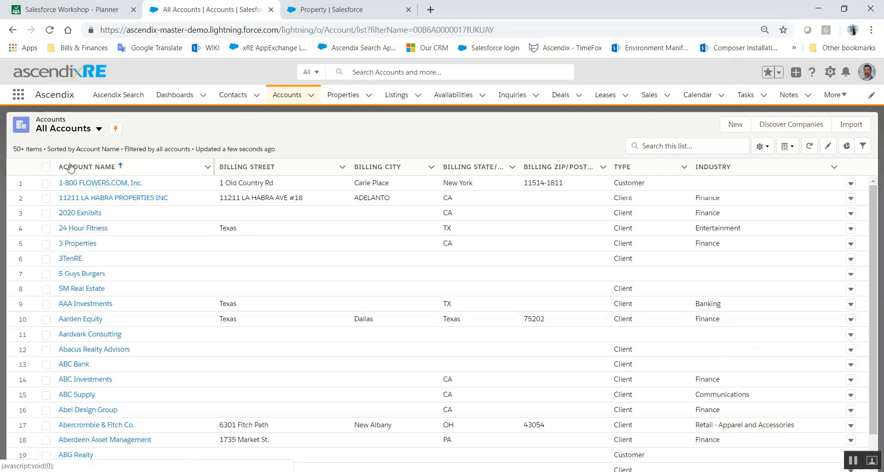
{"action": "left_click", "coordinate": [77, 183]}
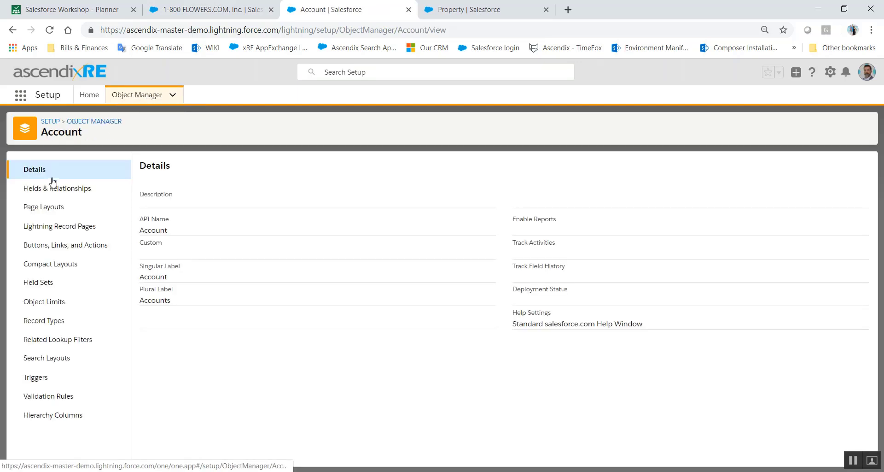
Open the Account Layout (Installed Package: AscendixRE) for editing from the Account object's page layout assignments.
{"action": "left_click", "coordinate": [51, 208]}
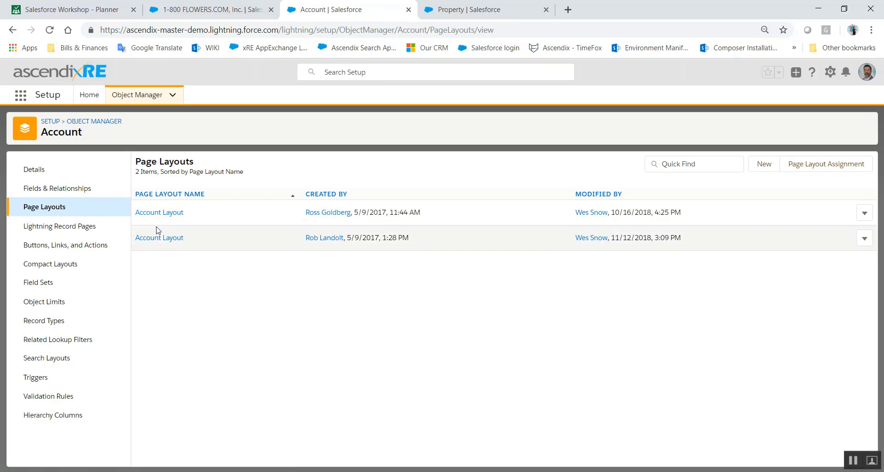
{"action": "left_click", "coordinate": [832, 165]}
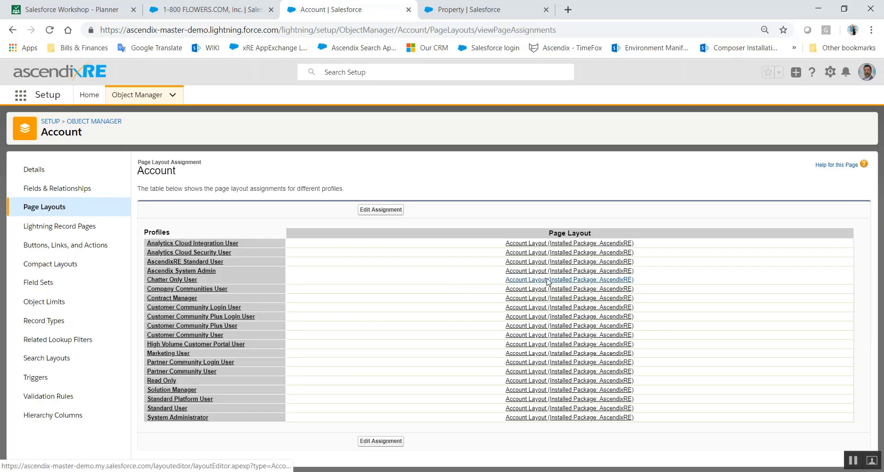
{"action": "left_click", "coordinate": [548, 280]}
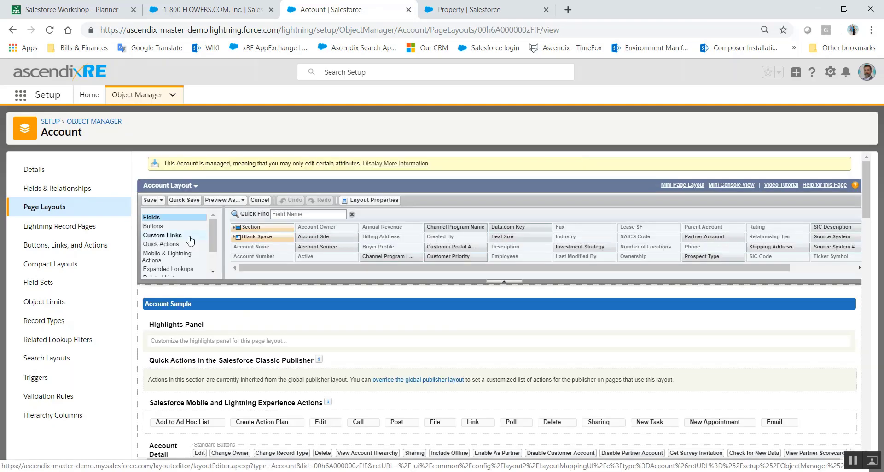
Display the available related lists and remove the Preferences related list from the Account Layout.
{"action": "scroll", "coordinate": [180, 255], "scroll_direction": "down", "scroll_amount": 2}
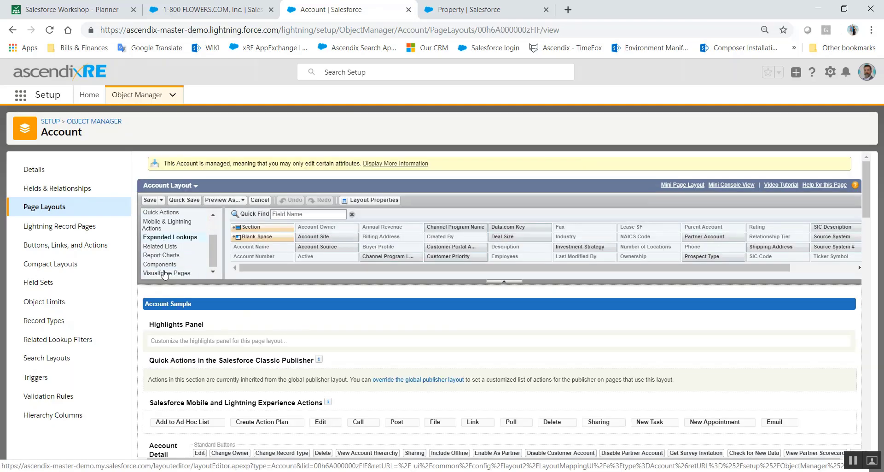
{"action": "left_click", "coordinate": [161, 246]}
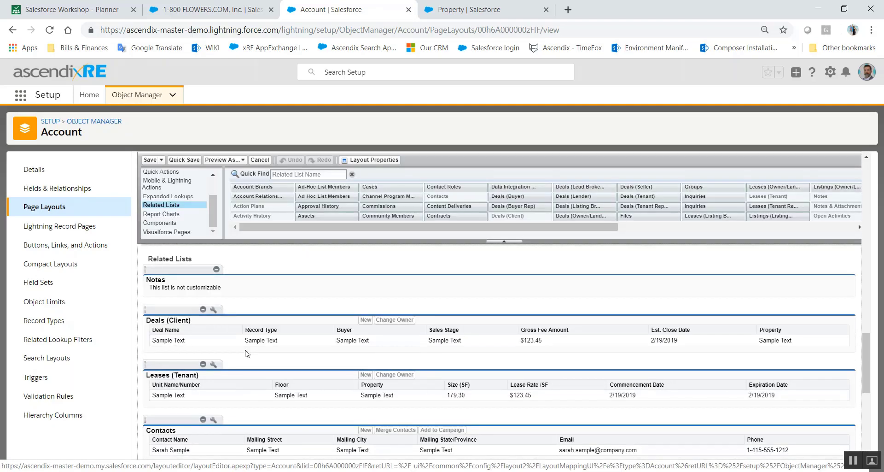
{"action": "scroll", "coordinate": [247, 353], "scroll_direction": "down", "scroll_amount": 3}
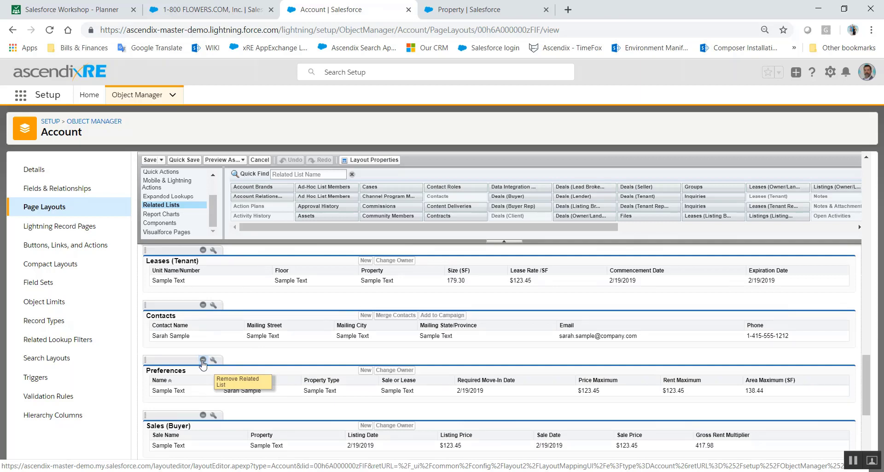
{"action": "left_click", "coordinate": [202, 360]}
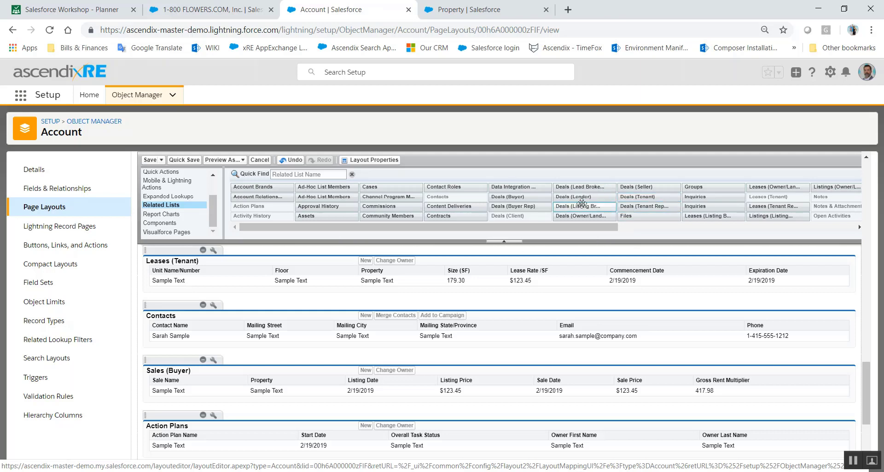
Add the Leases (Tenant Rep Broker) related list between Leases (Tenant) and Contacts and review the layout's related lists.
{"action": "left_click_drag", "start_coordinate": [592, 231], "coordinate": [713, 231]}
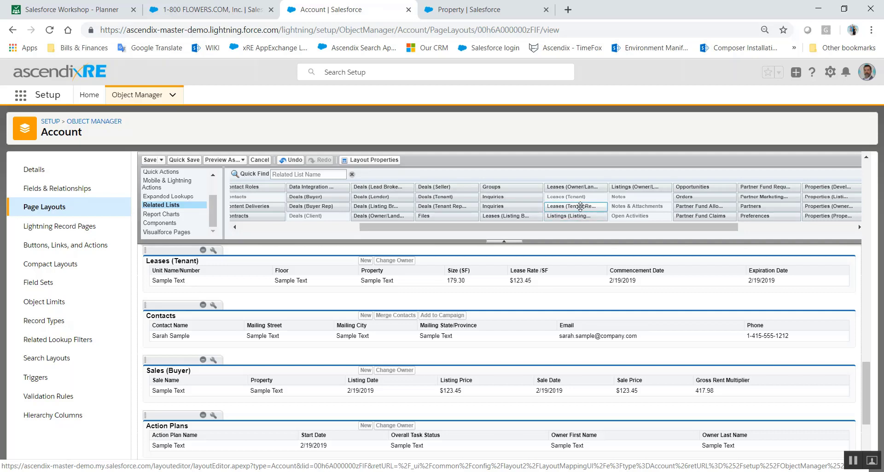
{"action": "left_click_drag", "start_coordinate": [581, 206], "coordinate": [205, 337]}
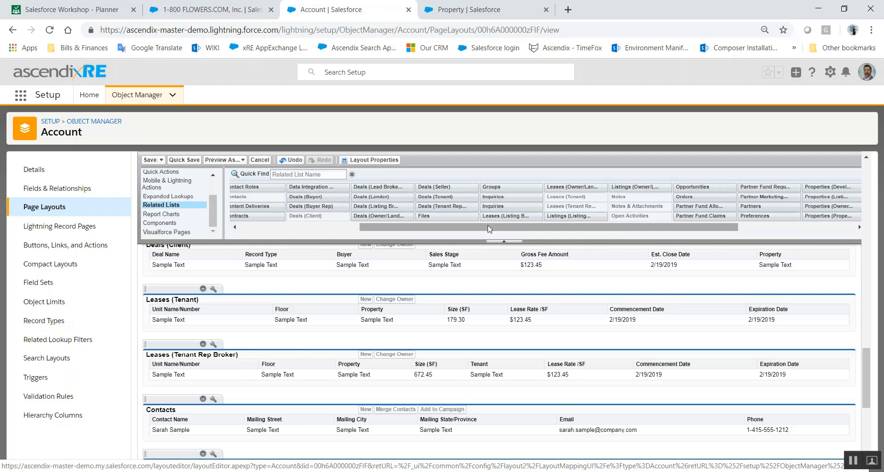
{"action": "left_click_drag", "start_coordinate": [489, 229], "coordinate": [280, 258]}
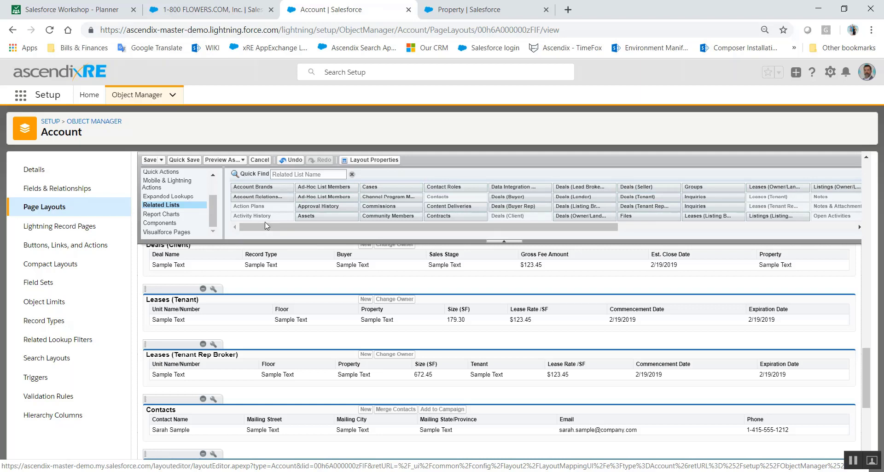
{"action": "scroll", "coordinate": [276, 311], "scroll_direction": "up", "scroll_amount": 3}
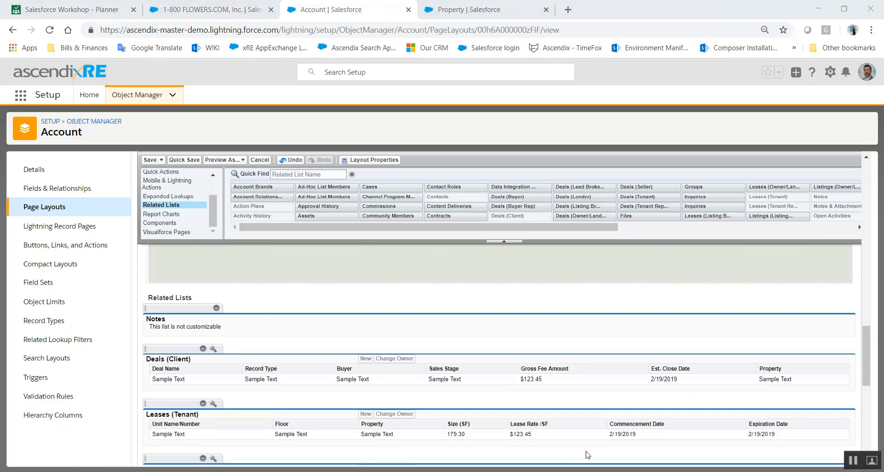
{"action": "scroll", "coordinate": [271, 373], "scroll_direction": "down", "scroll_amount": 5}
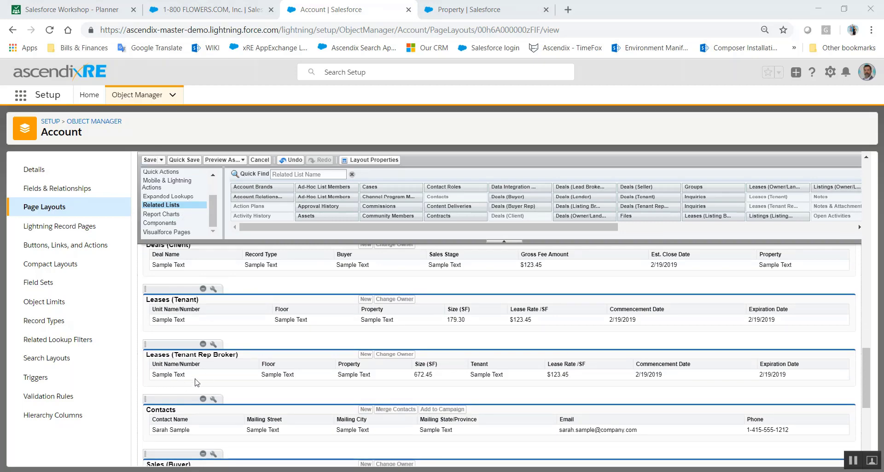
Save the Account Layout and reload the 1-800 FLOWERS.COM, Inc. record to check its related list quick links.
{"action": "left_click", "coordinate": [150, 159]}
{"action": "left_click", "coordinate": [464, 345]}
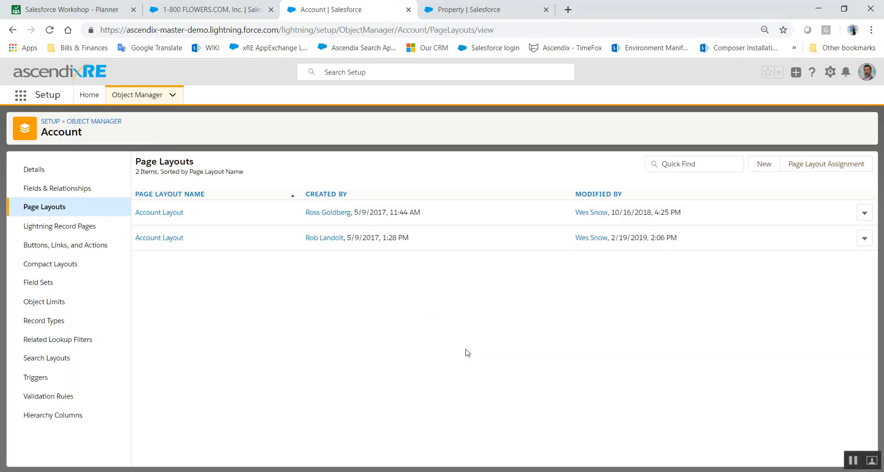
{"action": "left_click", "coordinate": [225, 10]}
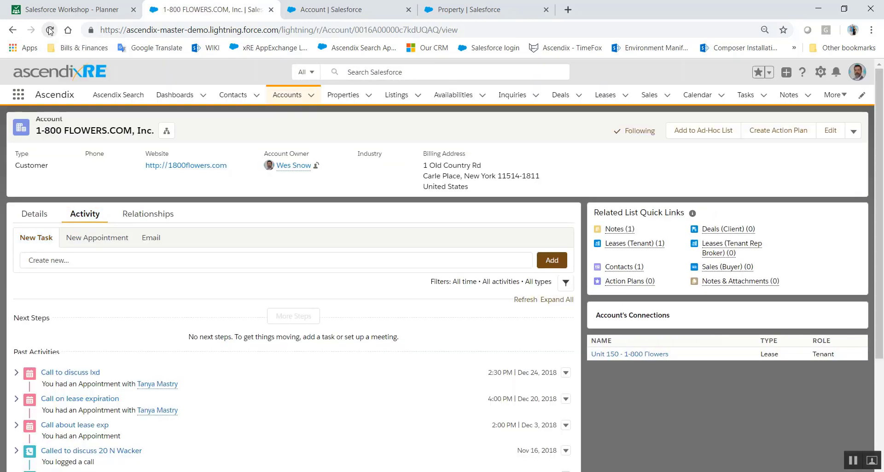
{"action": "mouse_move", "coordinate": [747, 248]}
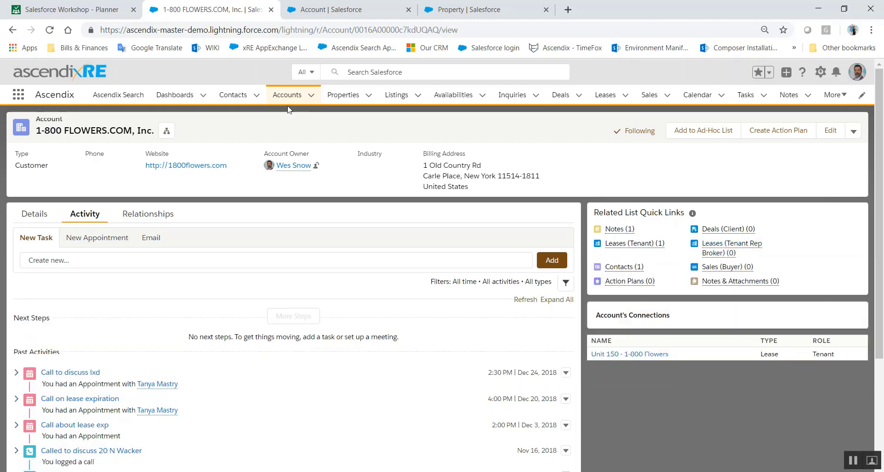
Return to the accounts list and search Salesforce for "cbre".
{"action": "left_click", "coordinate": [286, 97]}
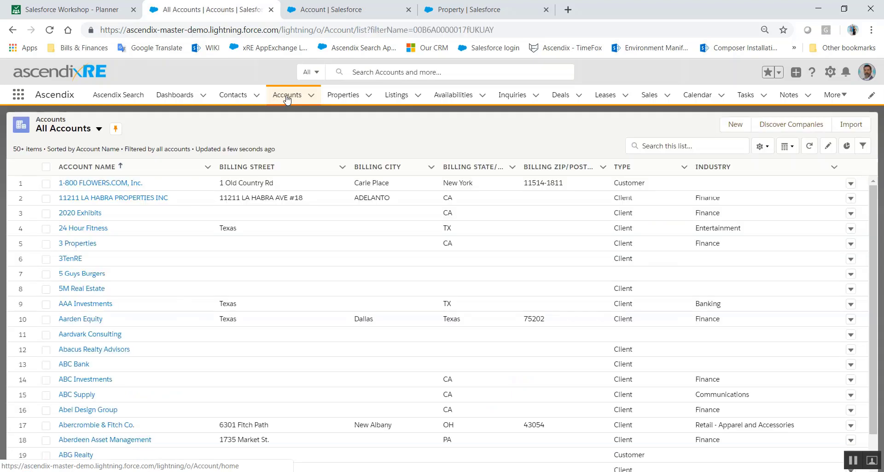
{"action": "left_click", "coordinate": [425, 73]}
{"action": "type", "text": "cbre"}
{"action": "key", "text": "Return"}
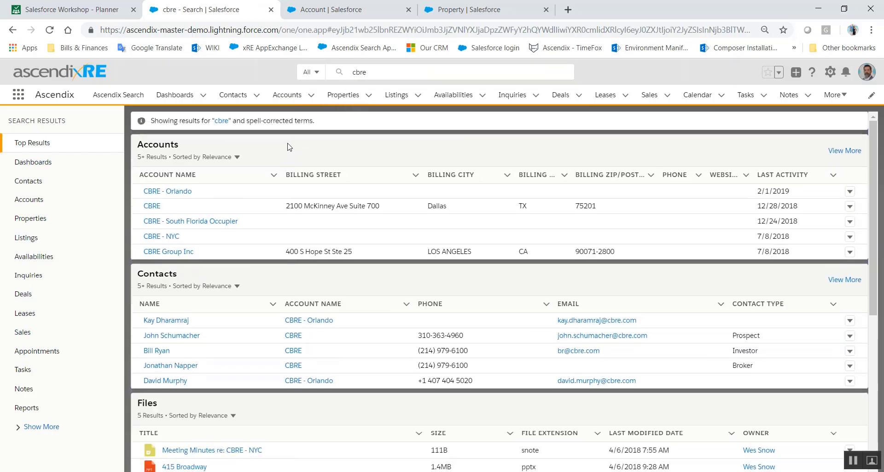
Look through the "cbre" search results across the record types and open the CBRE account located in Dallas.
{"action": "scroll", "coordinate": [299, 186], "scroll_direction": "down", "scroll_amount": 2}
{"action": "scroll", "coordinate": [300, 186], "scroll_direction": "down", "scroll_amount": 5}
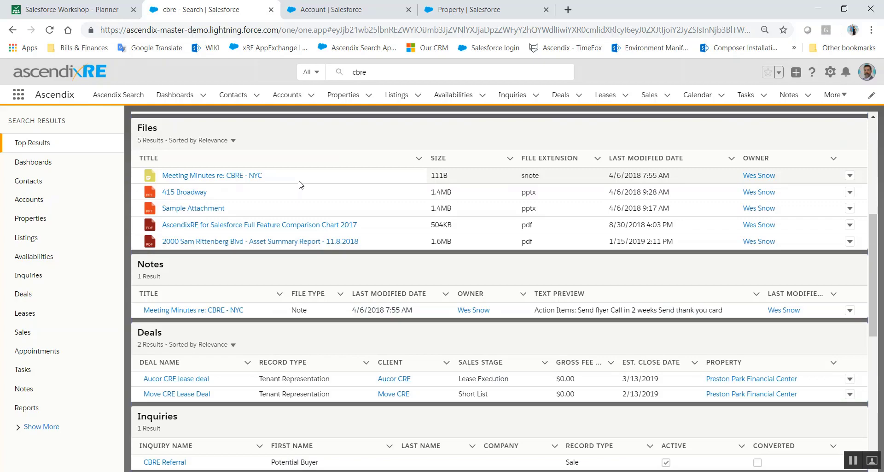
{"action": "scroll", "coordinate": [301, 185], "scroll_direction": "down", "scroll_amount": 5}
{"action": "scroll", "coordinate": [301, 184], "scroll_direction": "down", "scroll_amount": 3}
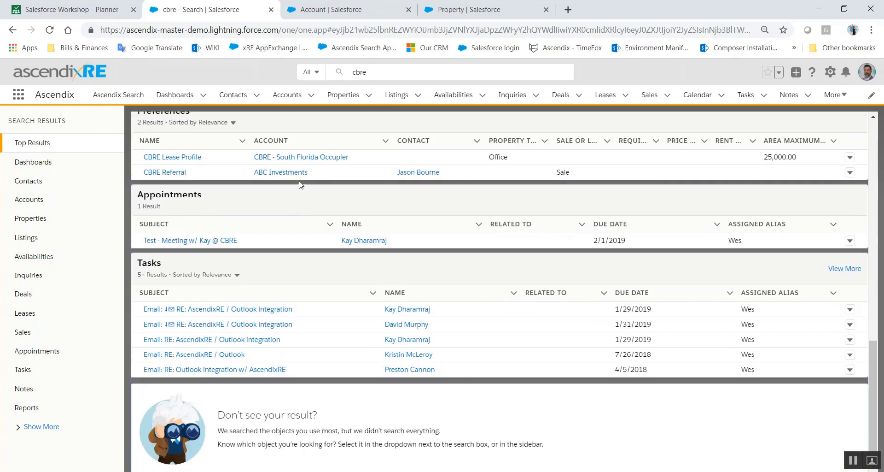
{"action": "scroll", "coordinate": [301, 184], "scroll_direction": "up", "scroll_amount": 6}
{"action": "scroll", "coordinate": [301, 185], "scroll_direction": "up", "scroll_amount": 4}
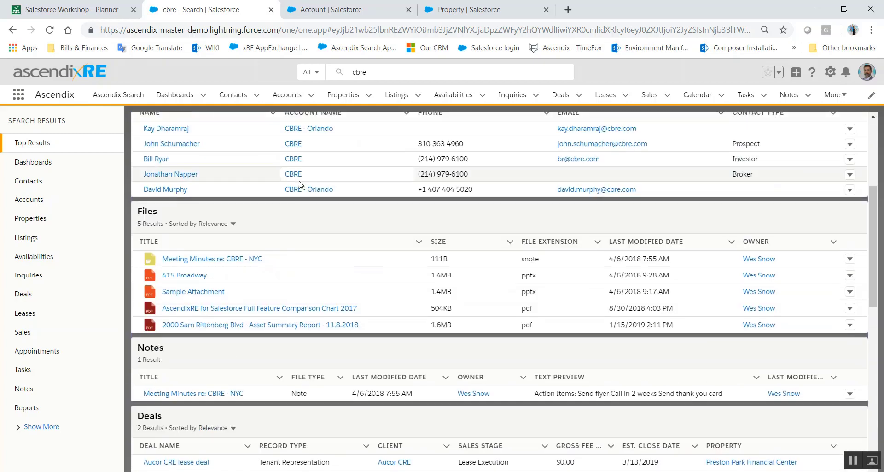
{"action": "scroll", "coordinate": [300, 184], "scroll_direction": "up", "scroll_amount": 4}
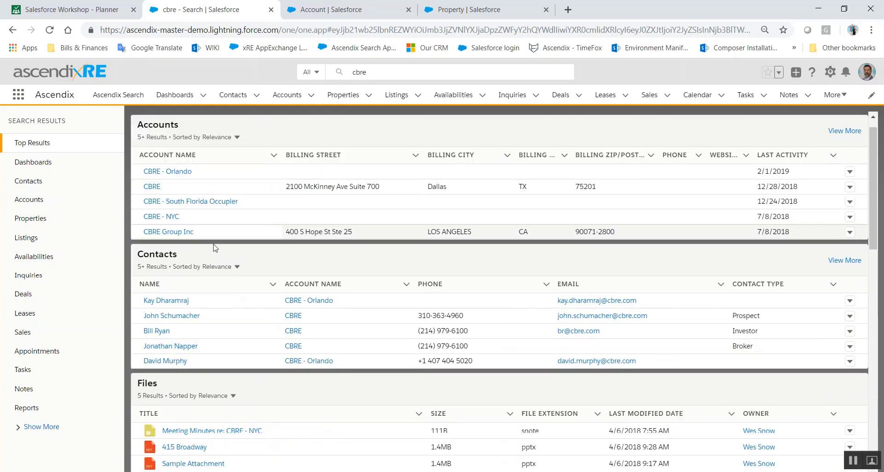
{"action": "left_click", "coordinate": [153, 187]}
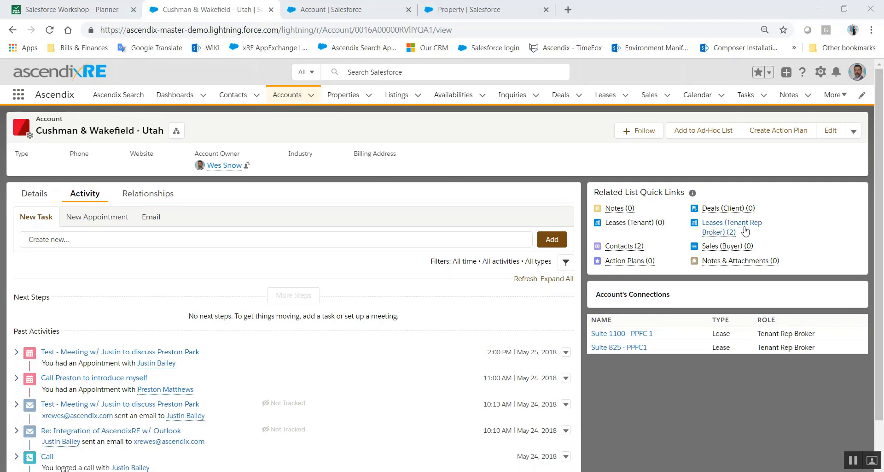
Preview the Leases (Tenant Rep Broker) related list on the Cushman & Wakefield - Utah account.
{"action": "mouse_move", "coordinate": [732, 230]}
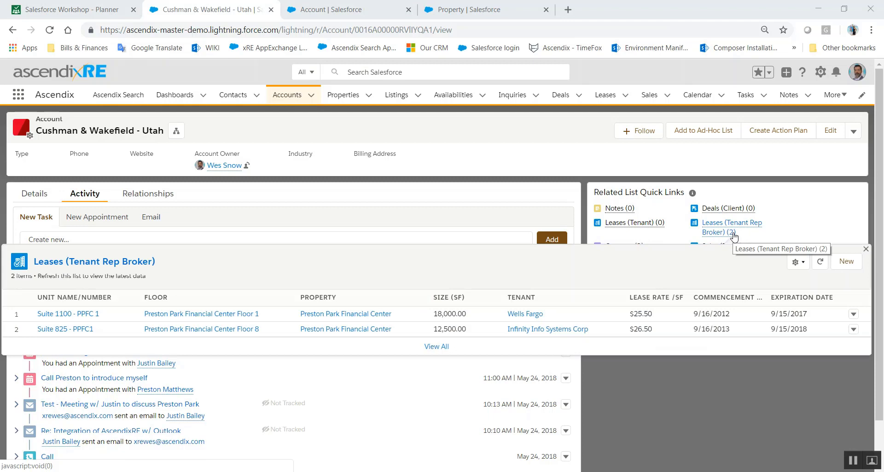